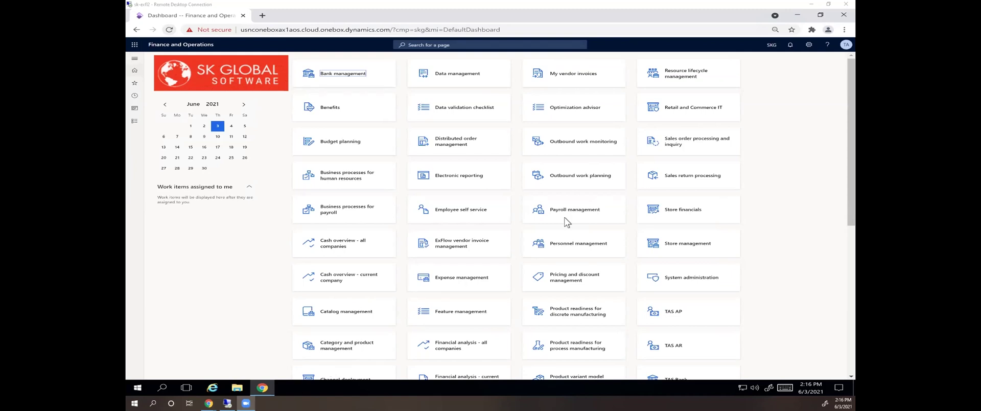
Open the customer reimbursement file formats from the Treasury Automation Suite setup
left_click(134, 58)
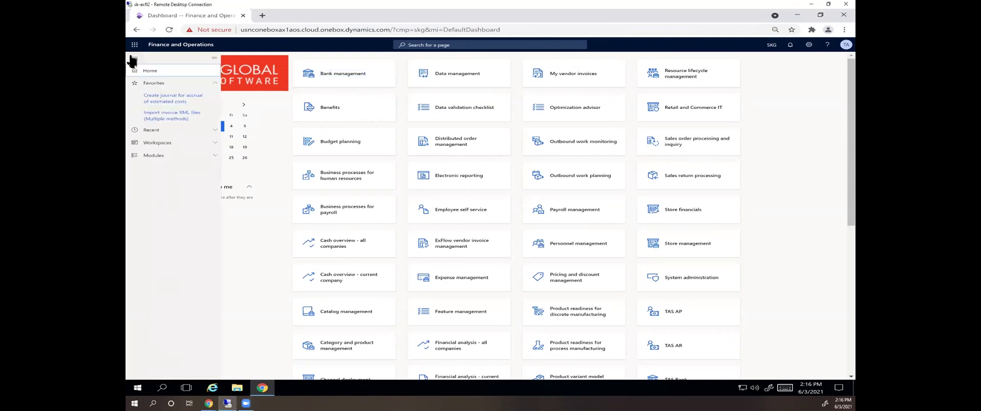
left_click(188, 153)
scroll(192, 289, "down", 5)
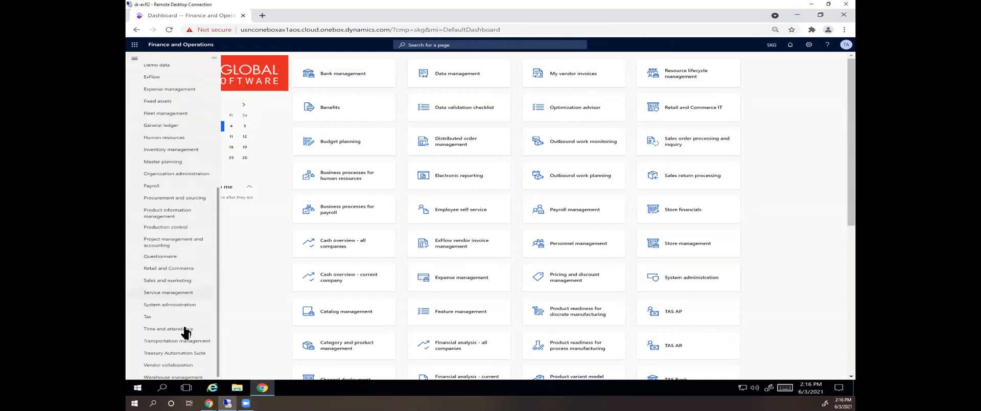
left_click(194, 350)
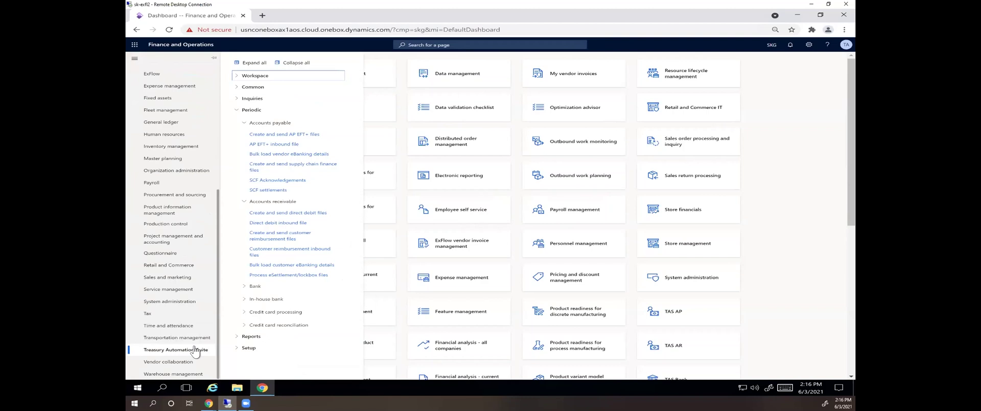
left_click(250, 349)
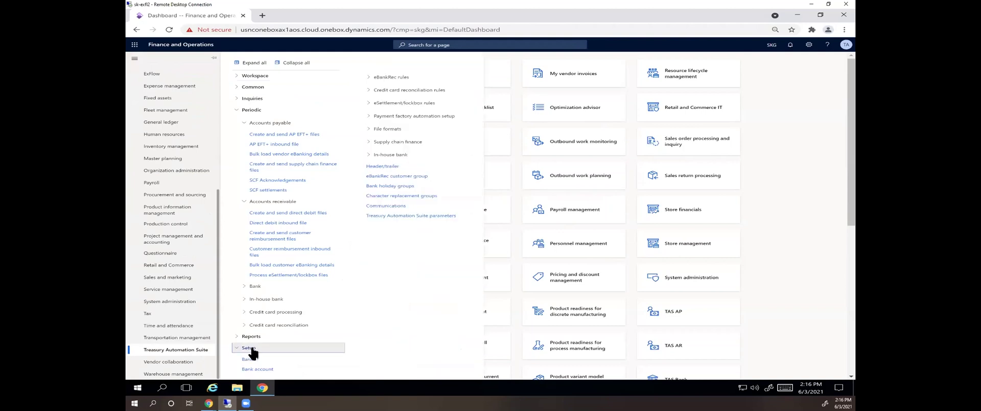
left_click(394, 129)
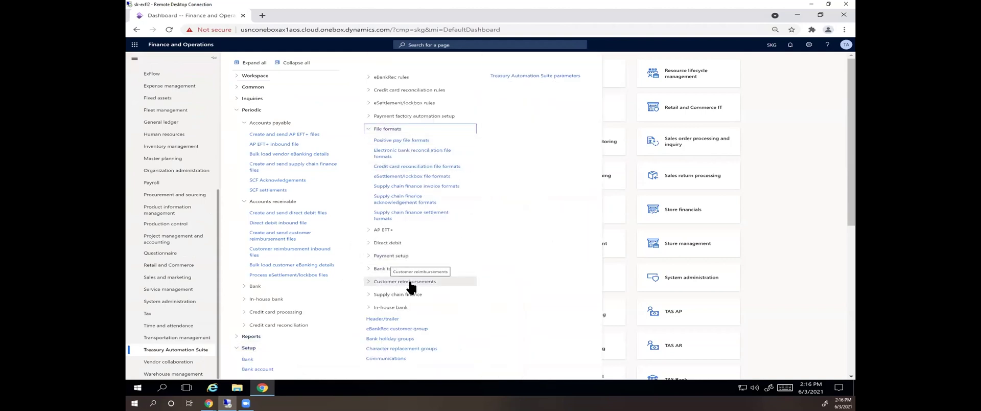
left_click(412, 282)
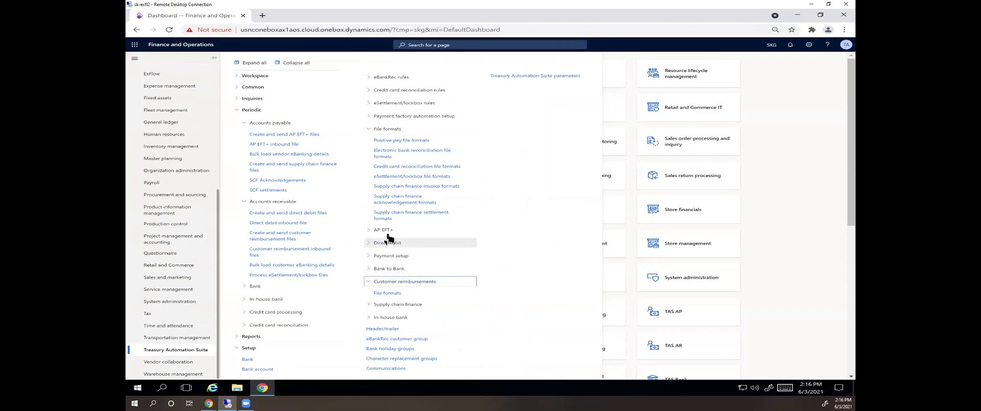
left_click(384, 293)
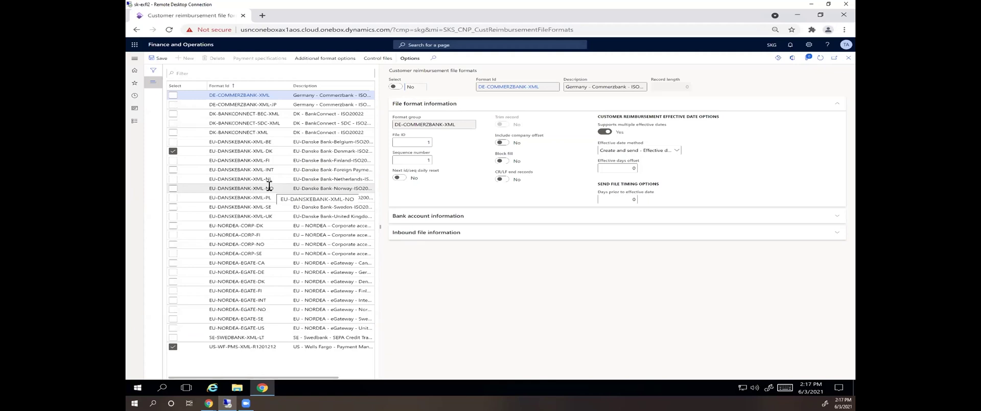
Examine the EU-DANSKEBANK-XML-DK format's inbound file information and its payment specifications
left_click(285, 153)
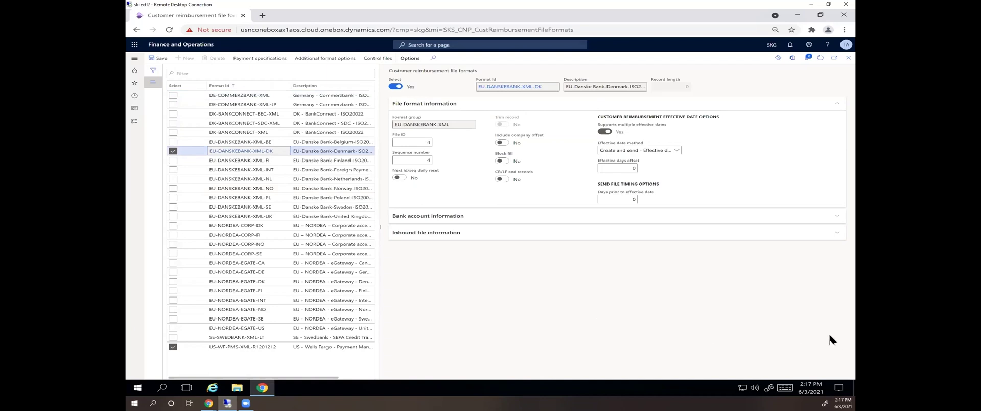
left_click(435, 236)
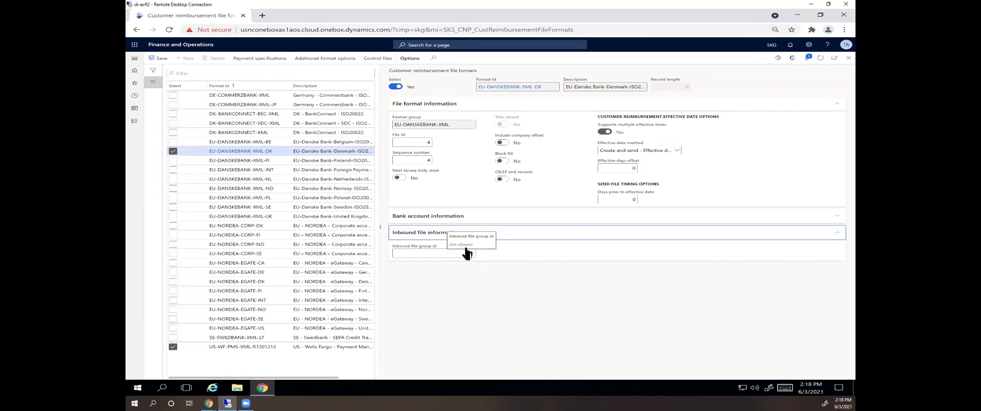
left_click(261, 58)
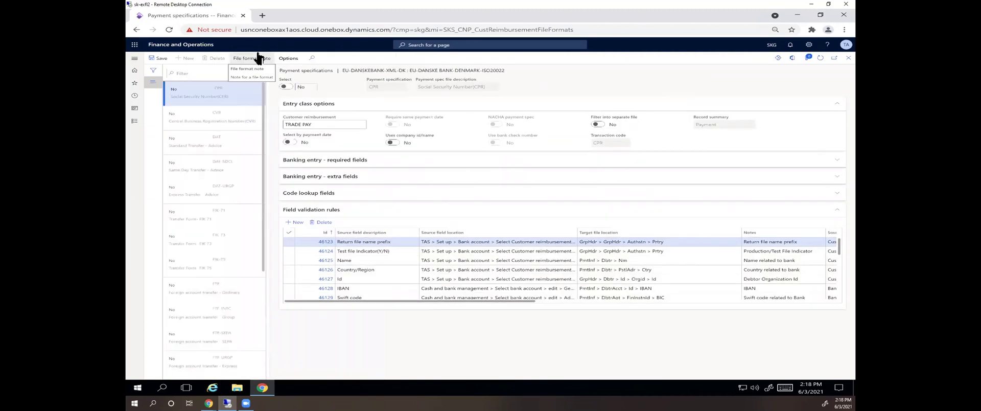
View the CR customer reimbursement method among the Accounts receivable methods of payment
left_click(135, 59)
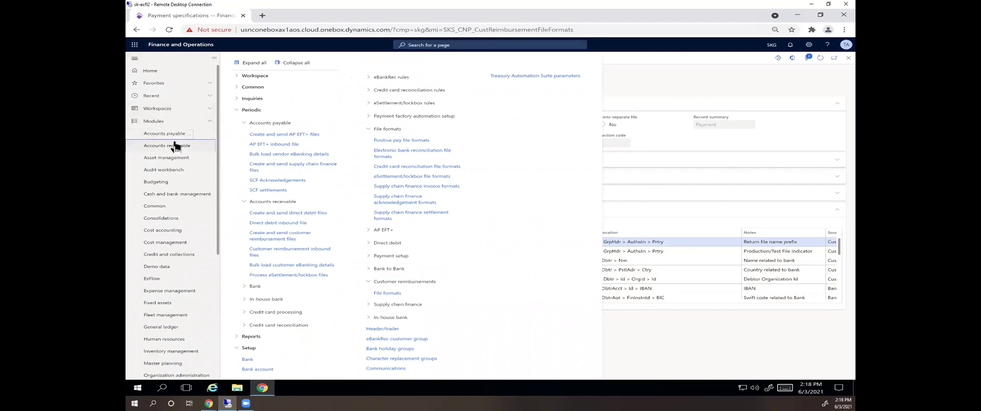
left_click(175, 147)
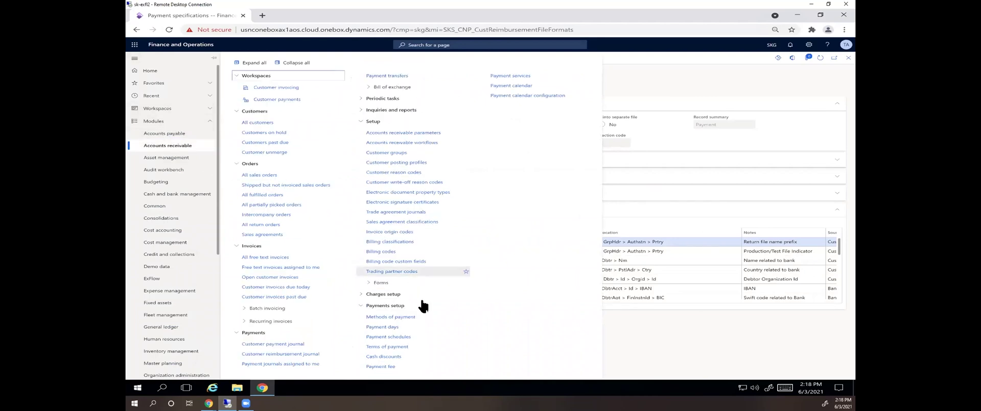
left_click(401, 317)
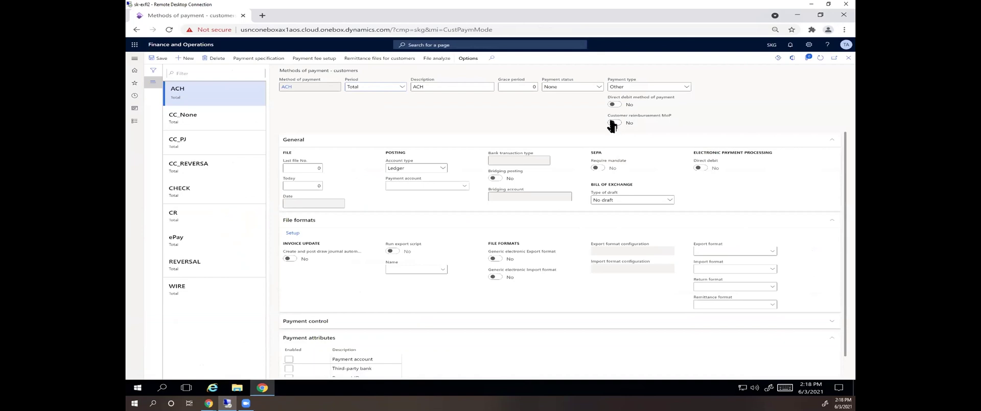
left_click(217, 214)
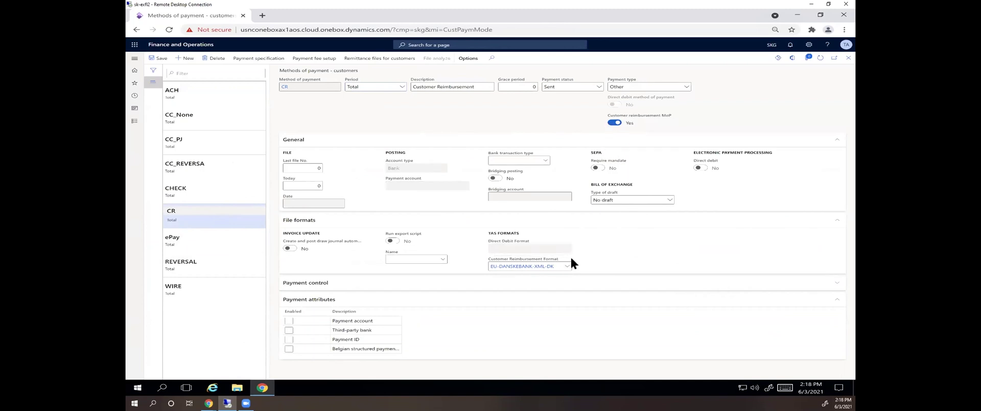
Open the customer reimbursement setup within the Electronic Funds Transfer options of the Treasury Automation Suite parameters
left_click(134, 58)
scroll(200, 356, "down", 4)
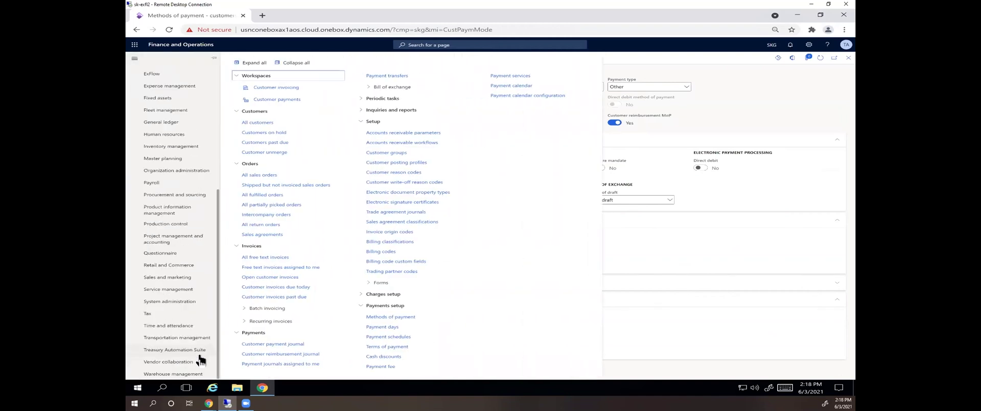
left_click(193, 347)
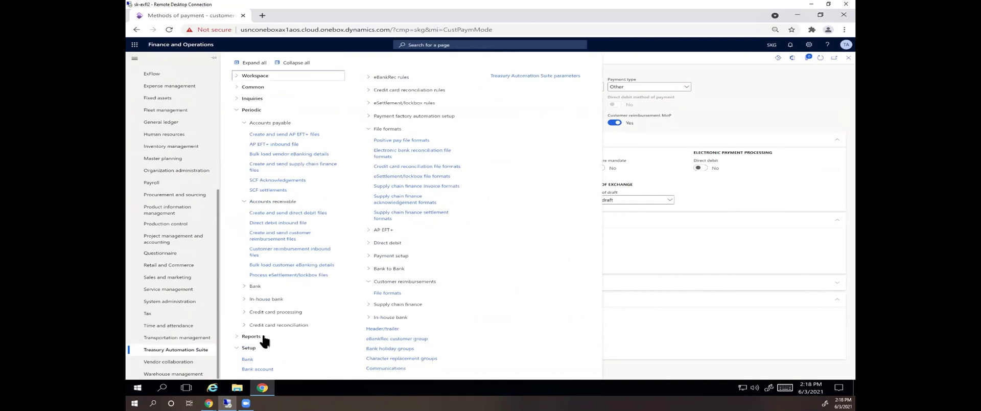
left_click(513, 78)
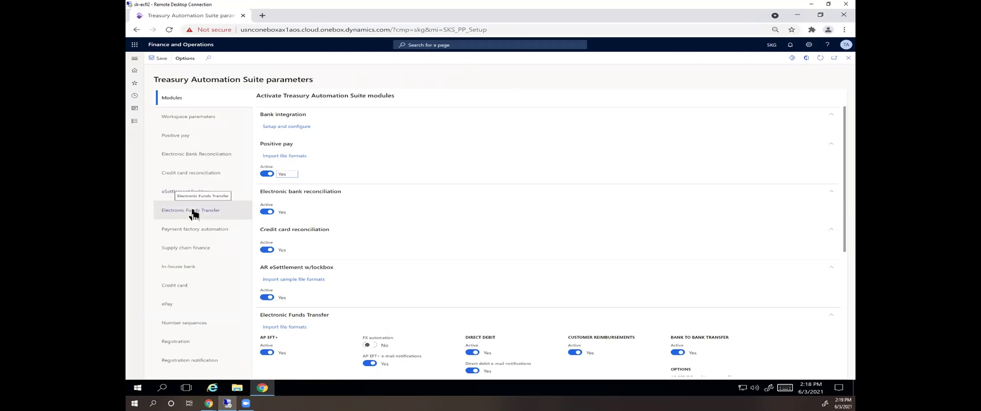
left_click(193, 211)
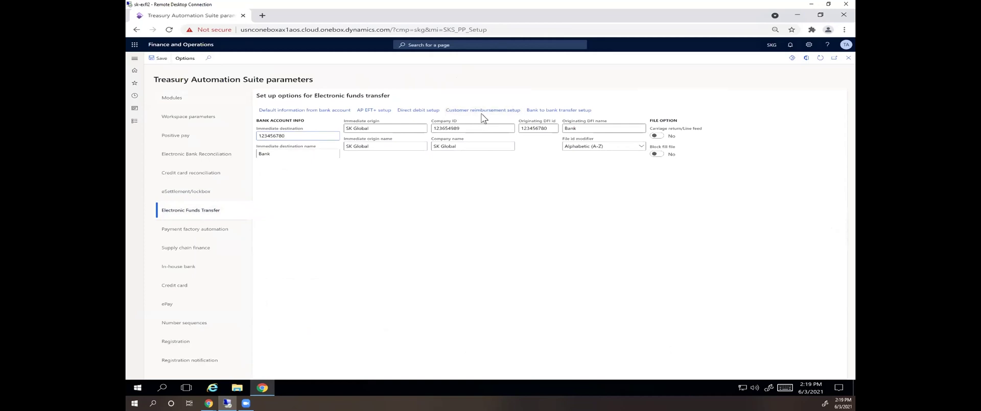
left_click(481, 114)
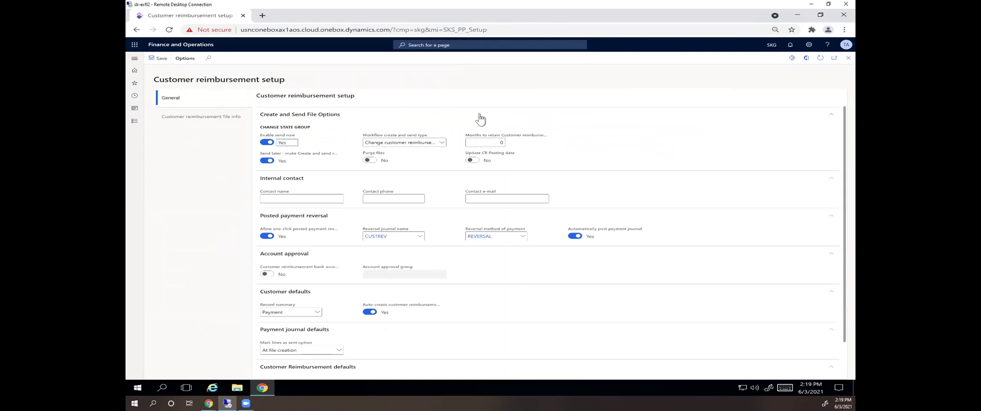
Examine the bank account approval option and the default minimum reimbursement amount and days in the customer reimbursement setup
scroll(498, 148, "down", 1)
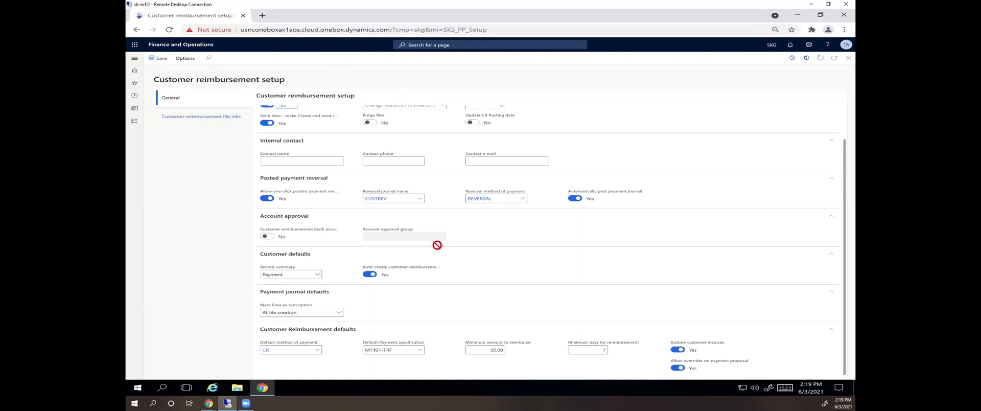
left_click(265, 237)
left_click(264, 237)
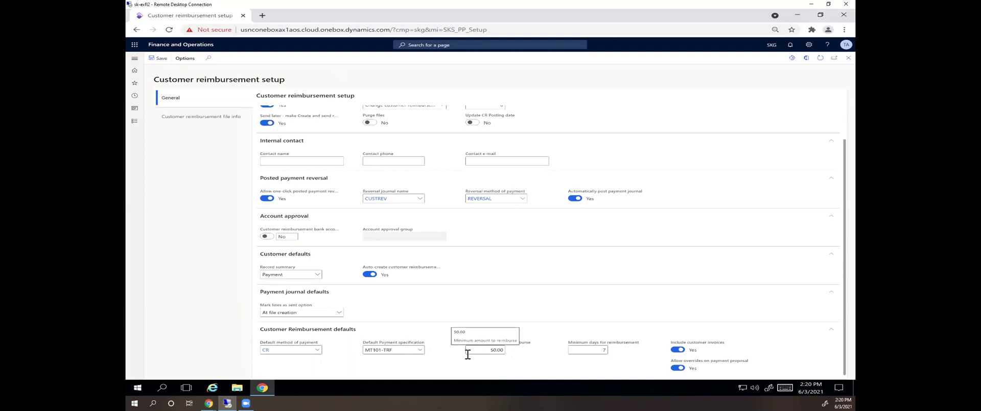
left_click(504, 346)
left_click(602, 349)
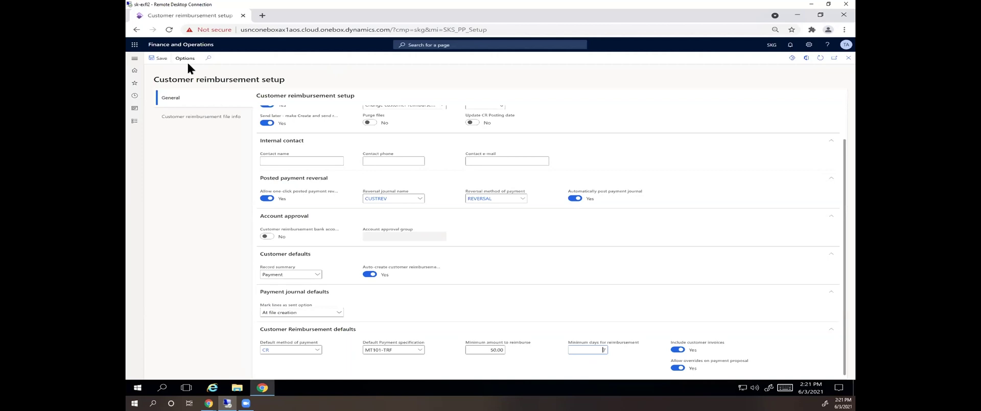
Create a new customer reimbursement journal in Accounts receivable using the journal name CustReimb
left_click(132, 57)
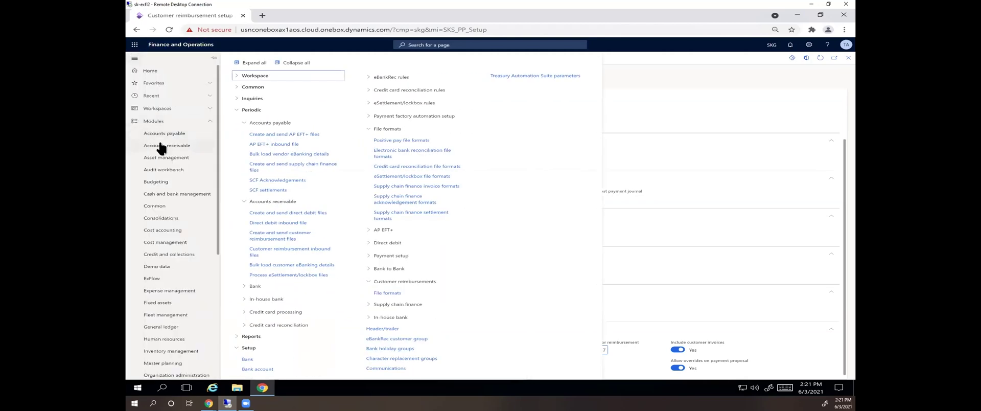
left_click(162, 147)
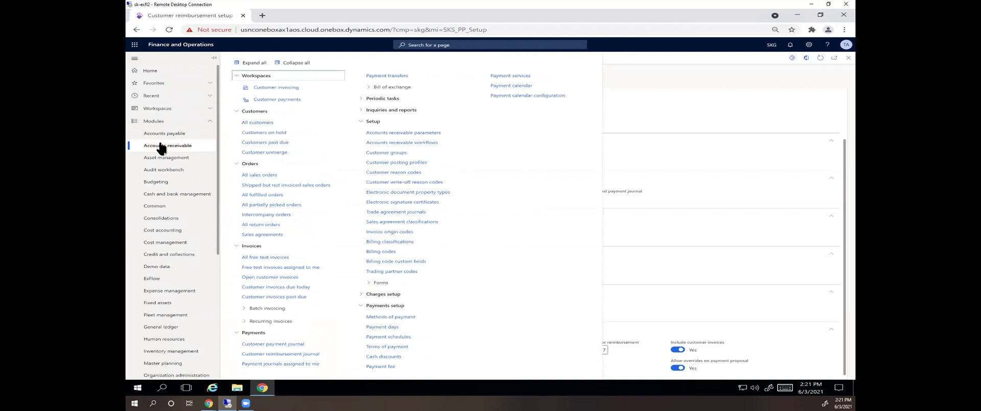
left_click(290, 353)
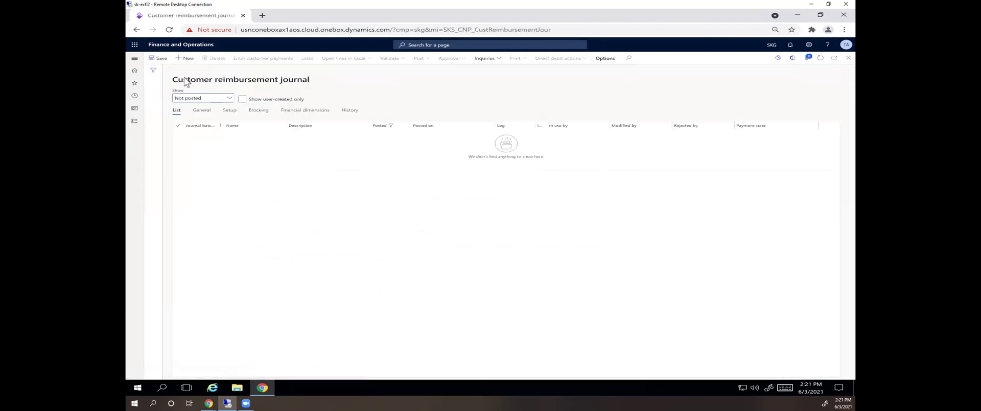
left_click(187, 58)
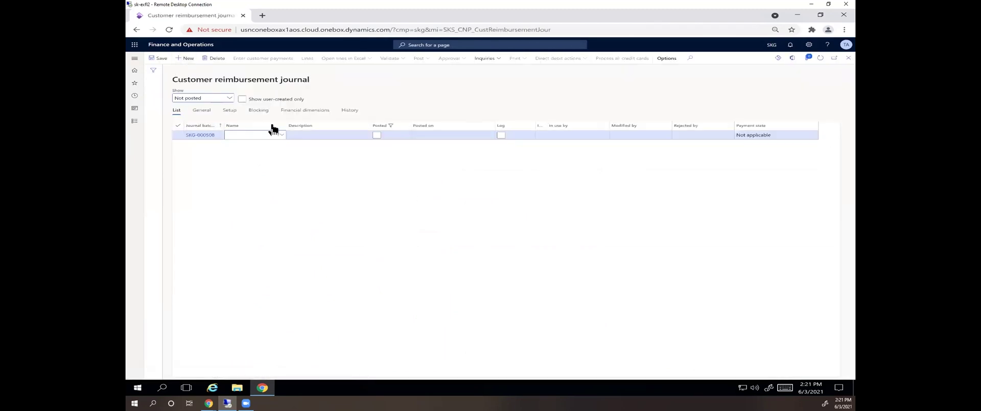
left_click(281, 136)
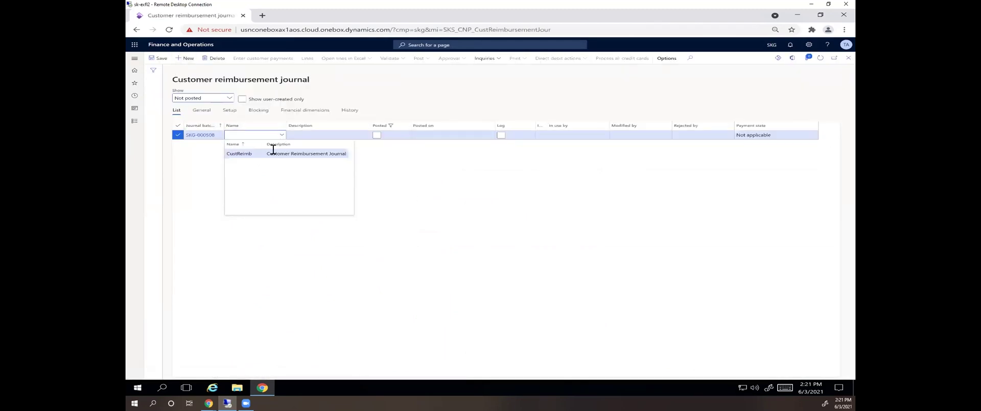
left_click(273, 153)
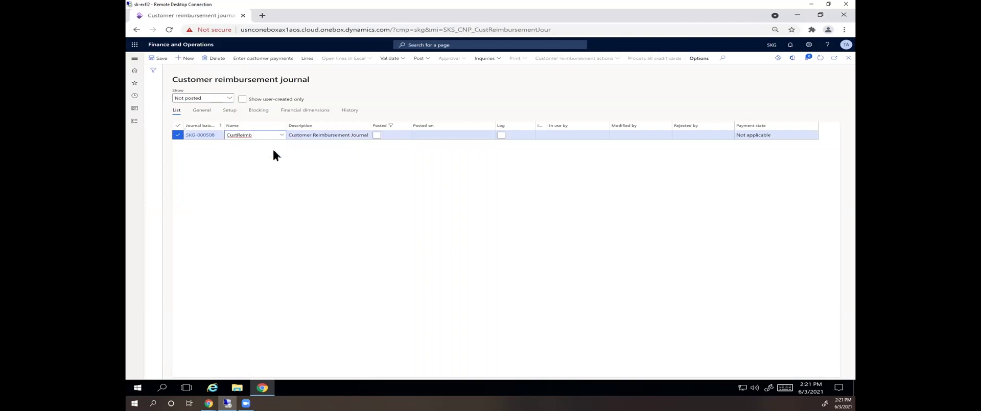
Open the new journal's lines and start a customer reimbursement proposal
left_click(305, 57)
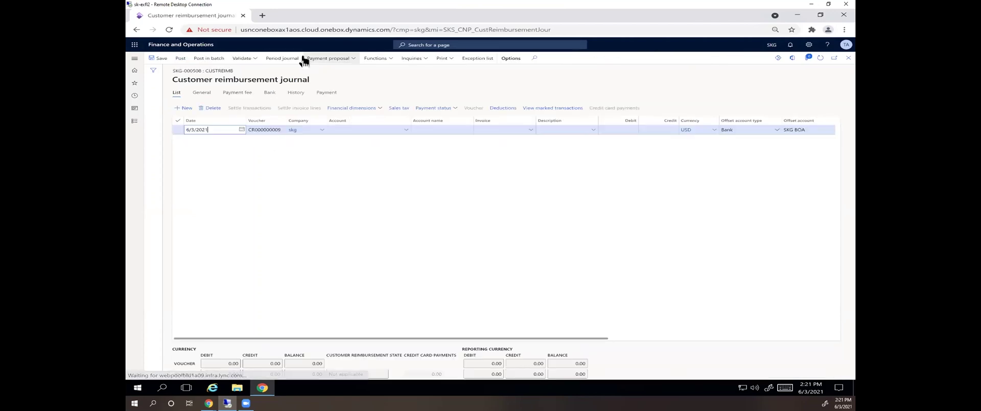
left_click(349, 60)
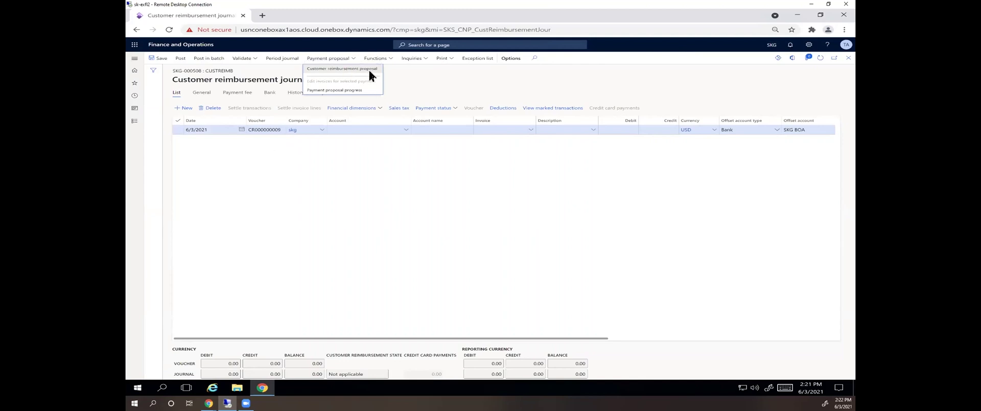
left_click(367, 69)
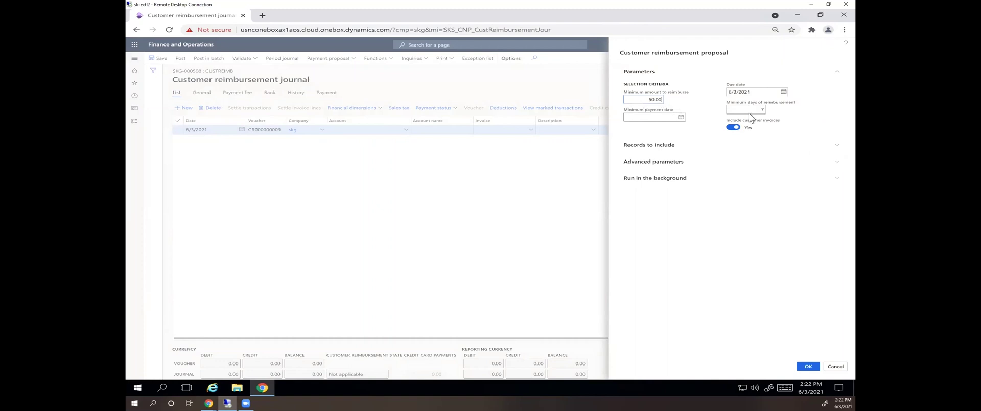
Review the proposal's option to include customer invoices and its background run settings
left_click(731, 128)
left_click(731, 128)
left_click(703, 180)
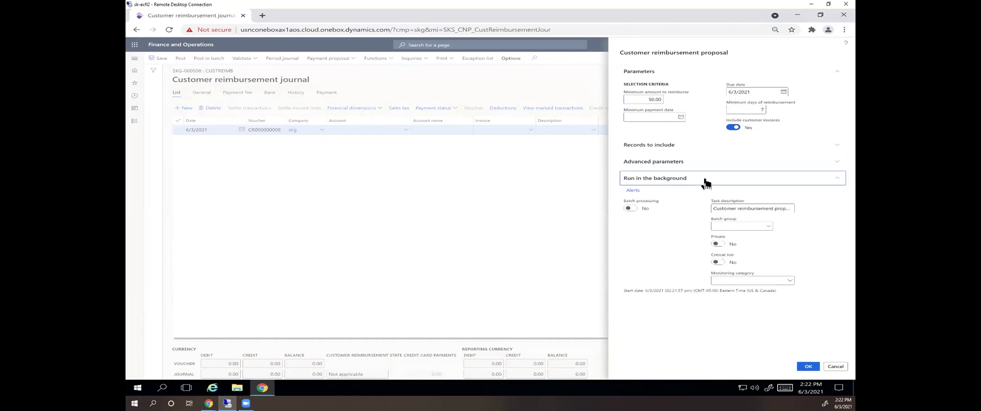
In the proposal's advanced parameters, set the offset account type to Bank and the offset account to SKG BOA
left_click(698, 162)
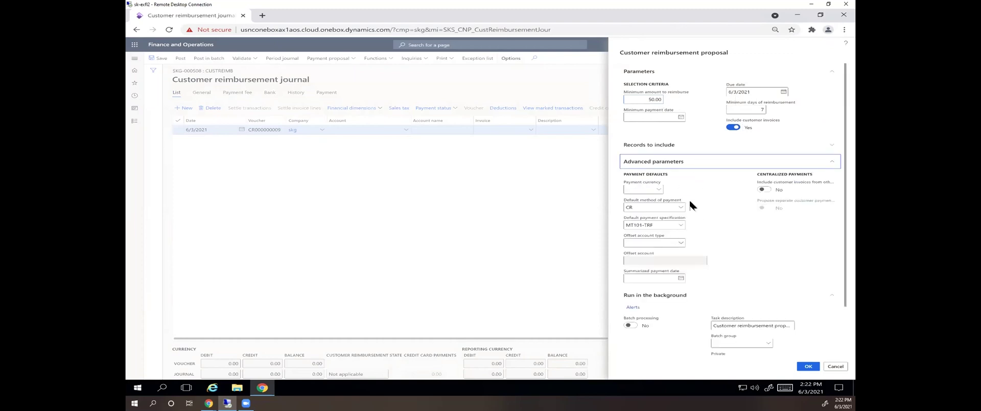
left_click(679, 245)
left_click(650, 261)
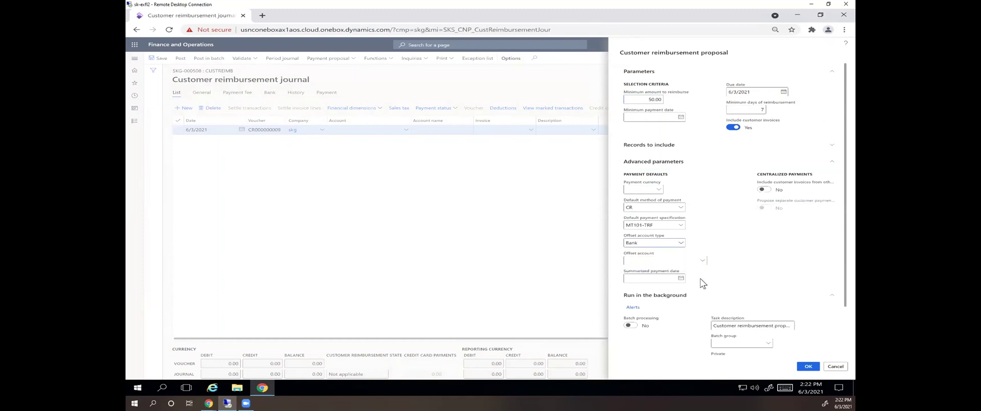
left_click(702, 262)
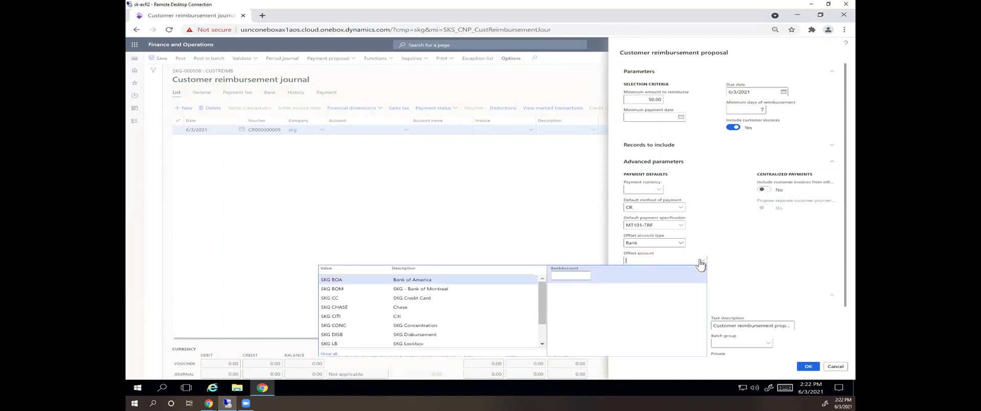
left_click(414, 280)
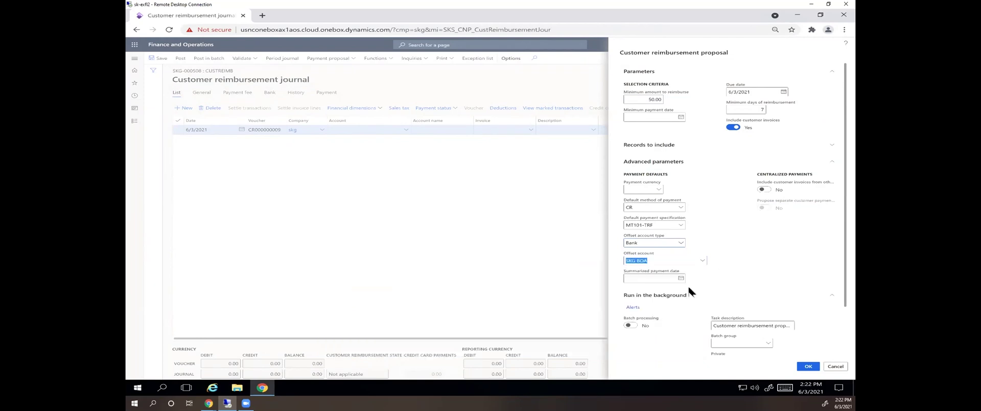
Generate the reimbursement proposal with today's date as the summarized payment date, and create the payments from the proposed invoices
left_click(662, 277)
type("t")
key("Tab")
left_click(807, 367)
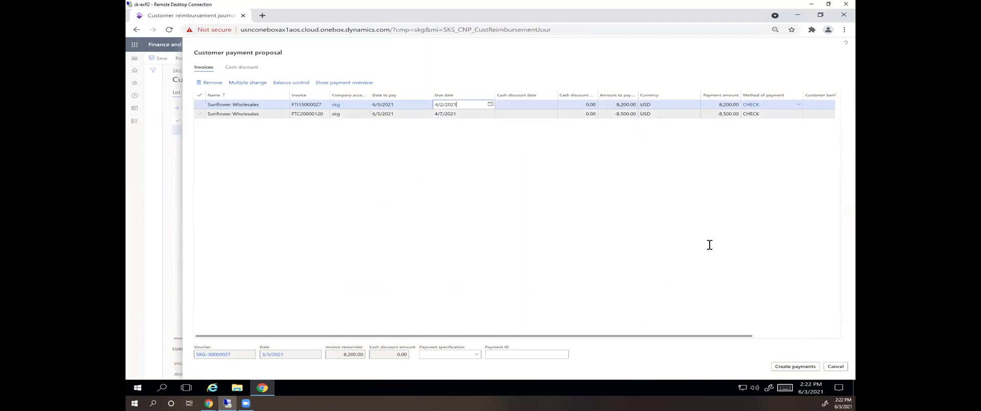
left_click(801, 367)
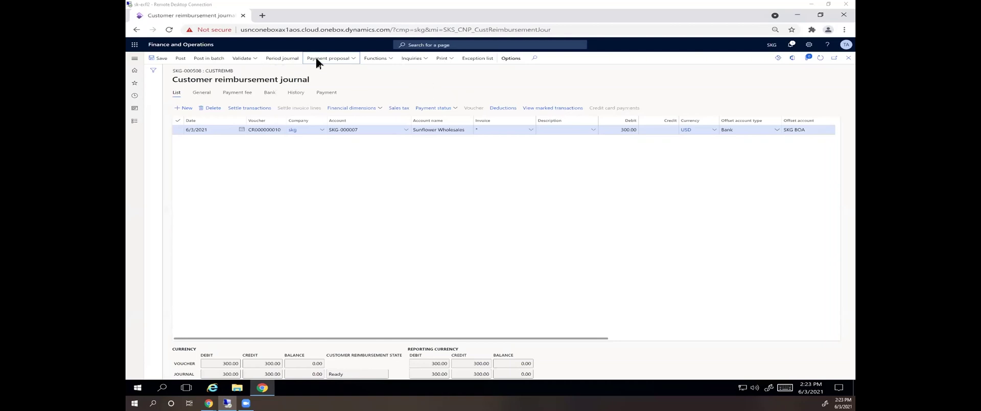
Validate the journal's customer reimbursement and change its status with the Send file now option, accepting creation of the bank file
left_click(255, 59)
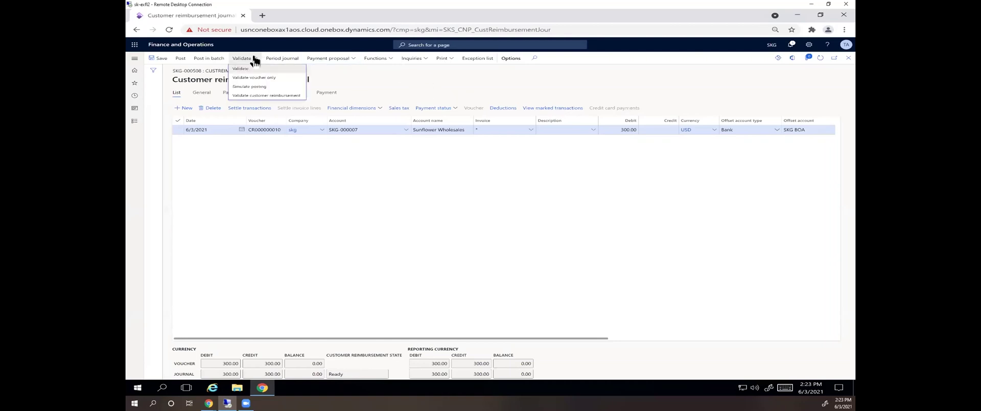
left_click(269, 96)
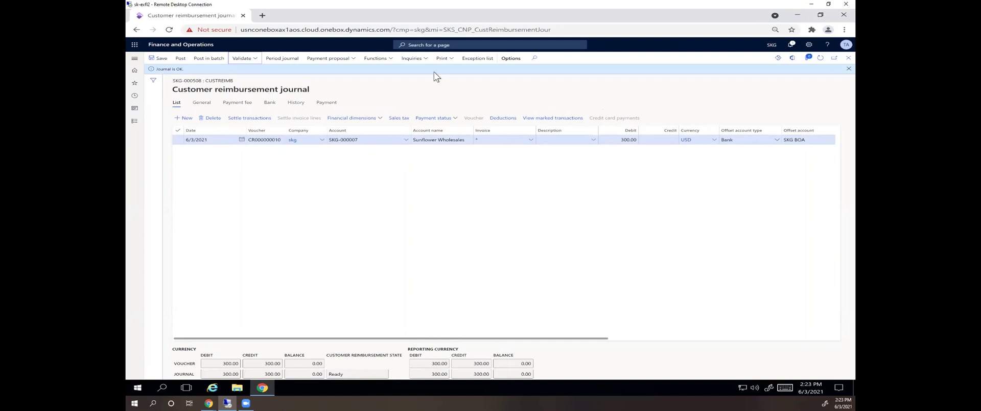
left_click(387, 59)
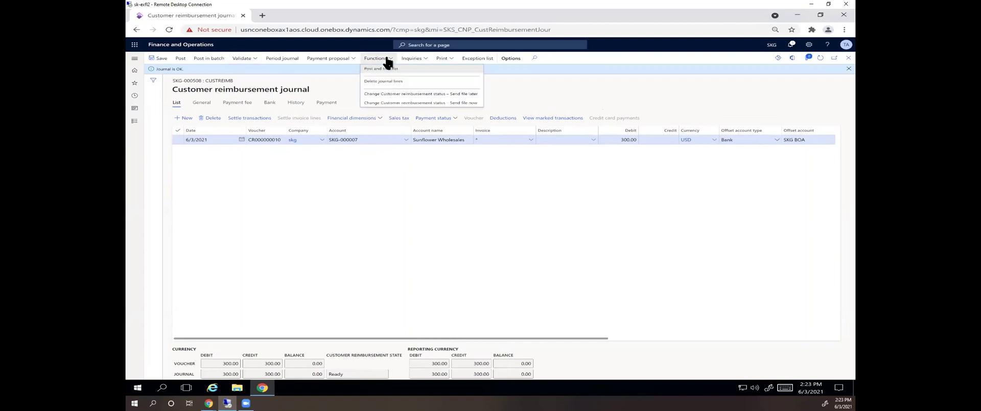
left_click(469, 103)
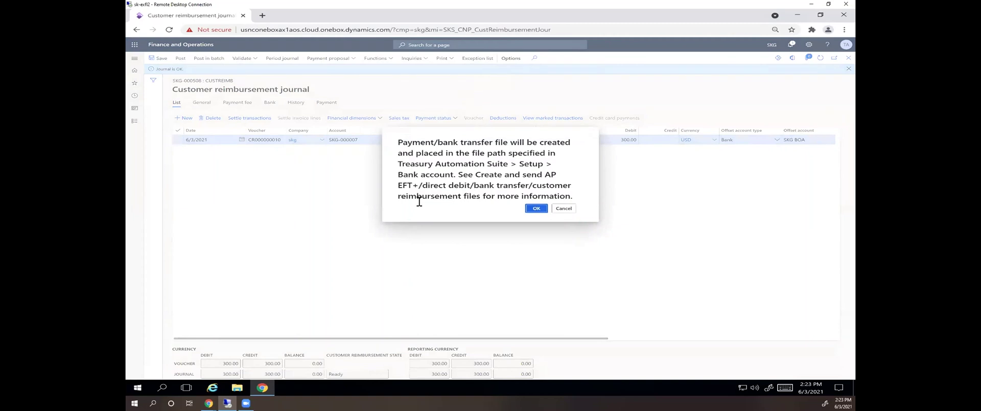
left_click(535, 209)
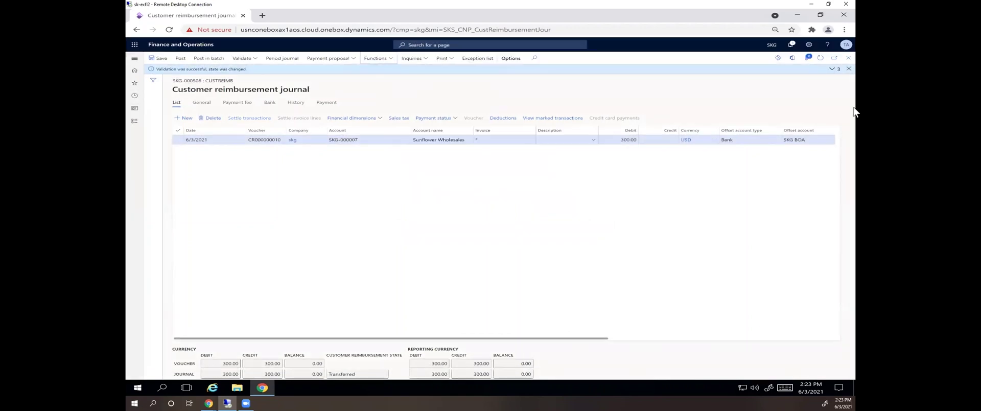
Return to the customer reimbursement journal list and open the setup of the CustReimb journal name
left_click(848, 60)
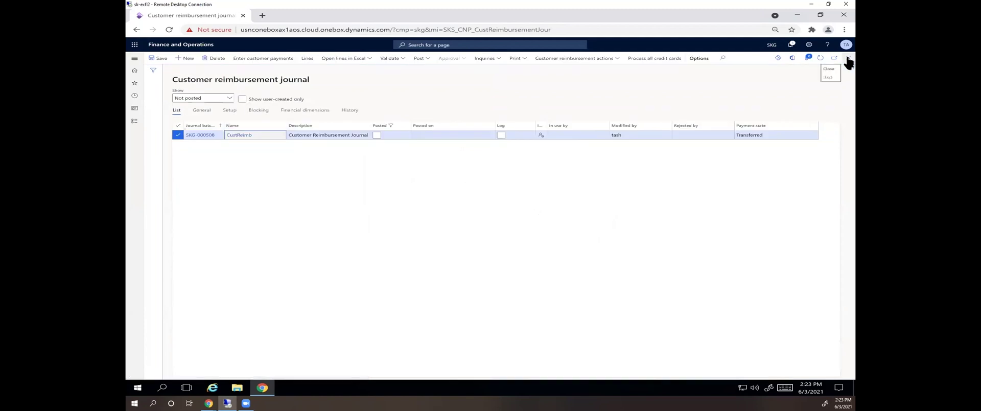
left_click(243, 132)
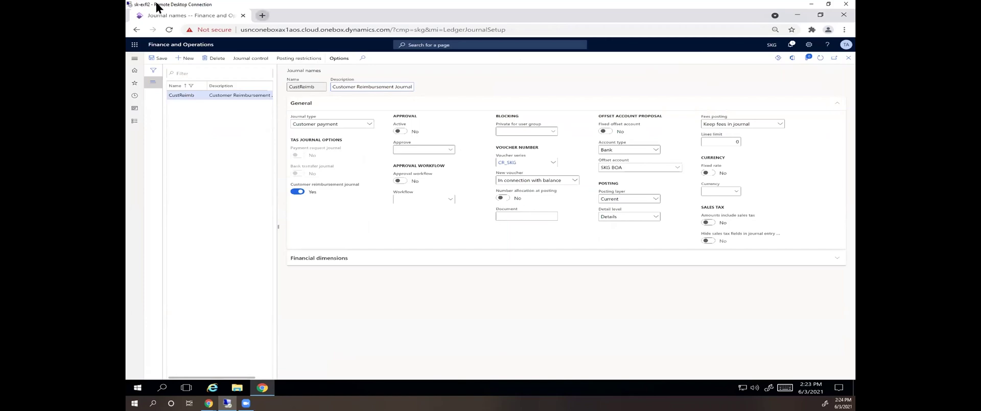
Open Create and send customer reimbursement files among the periodic Accounts receivable tasks of Treasury Automation Suite
left_click(134, 59)
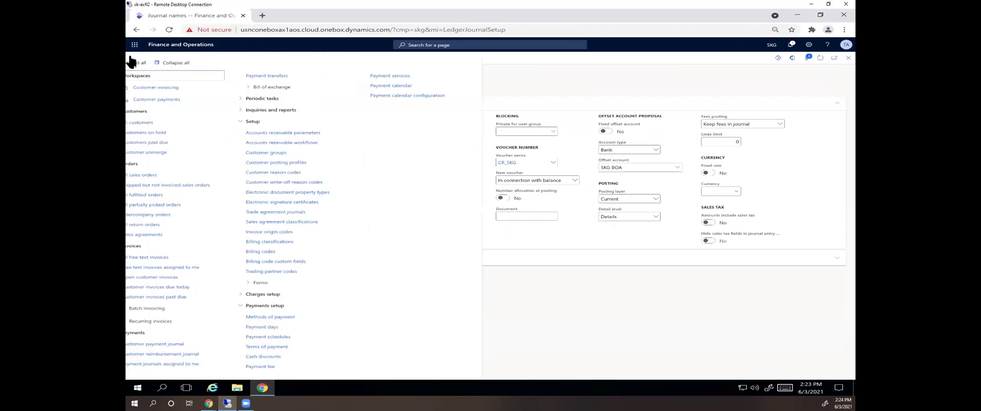
scroll(168, 332, "down", 3)
scroll(168, 332, "down", 2)
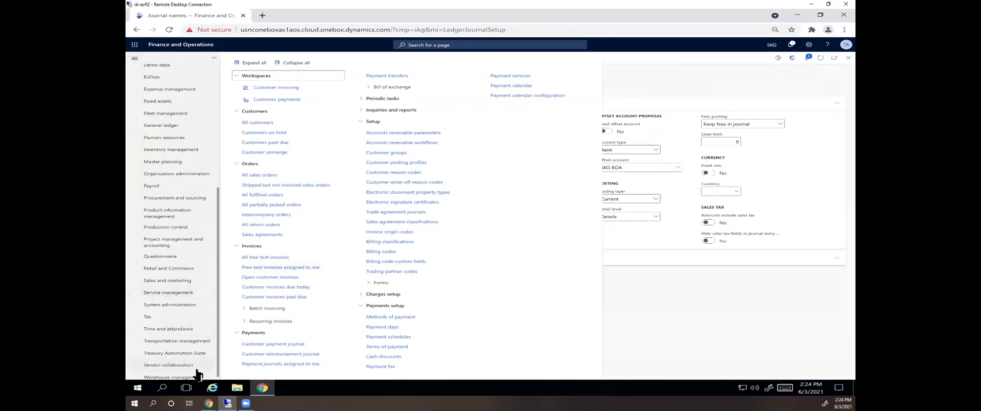
left_click(193, 352)
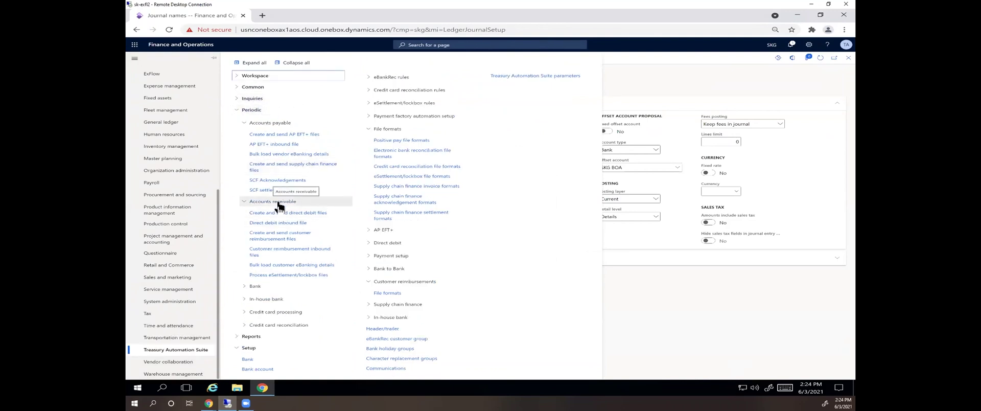
left_click(274, 236)
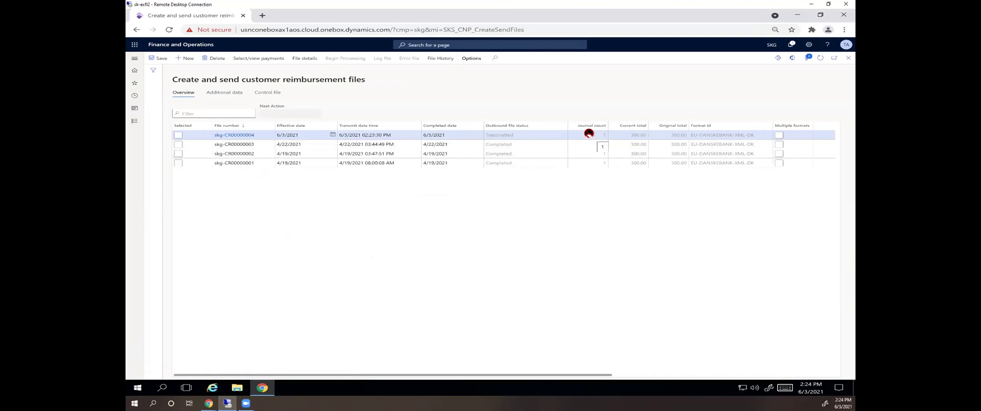
Process the customer reimbursement file dated 6/3/2021 with the Complete/Keep action and open its file details
left_click(177, 135)
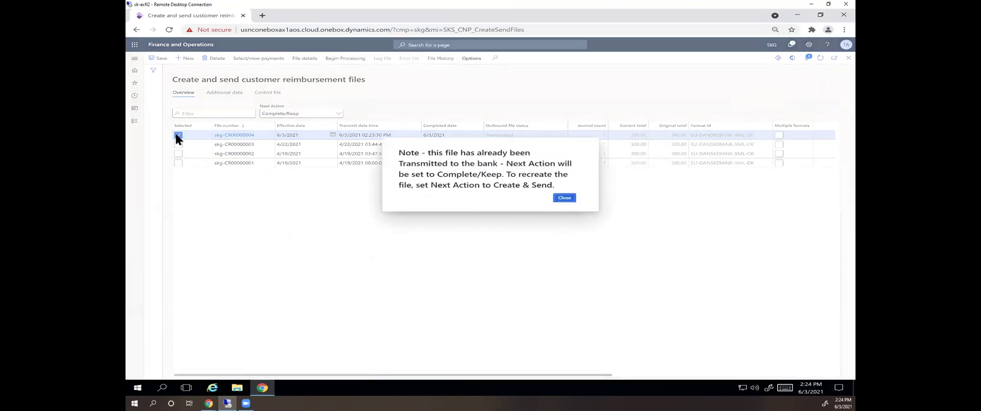
left_click(561, 198)
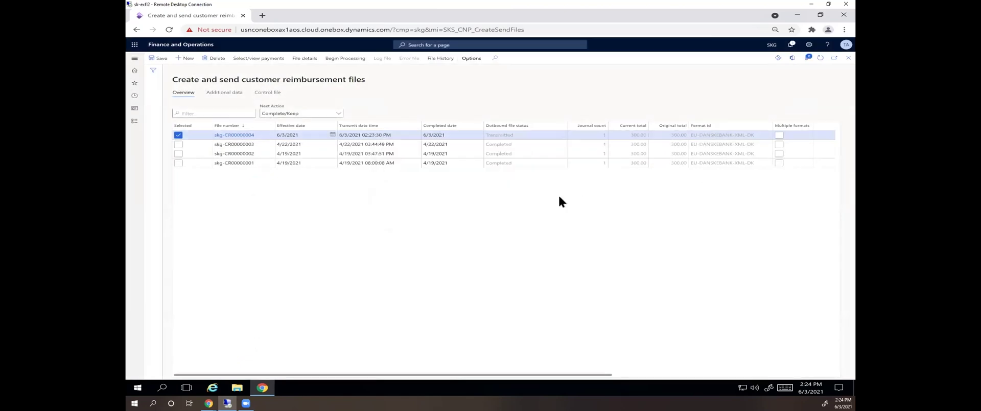
left_click(346, 59)
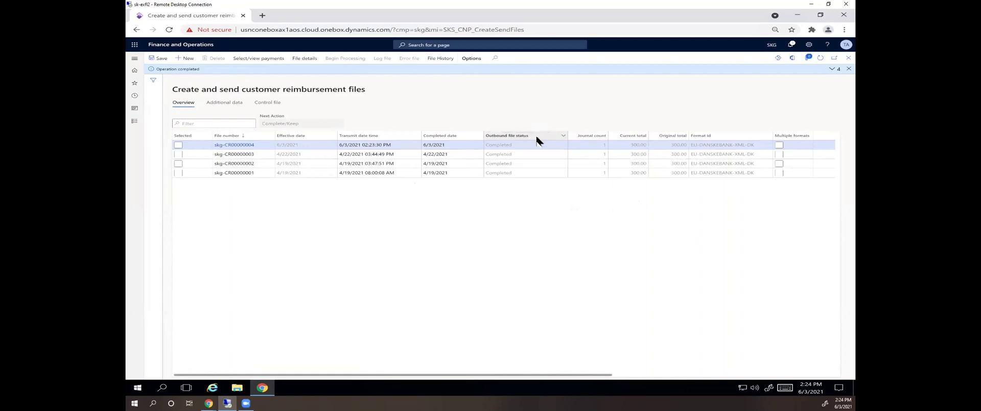
left_click(305, 59)
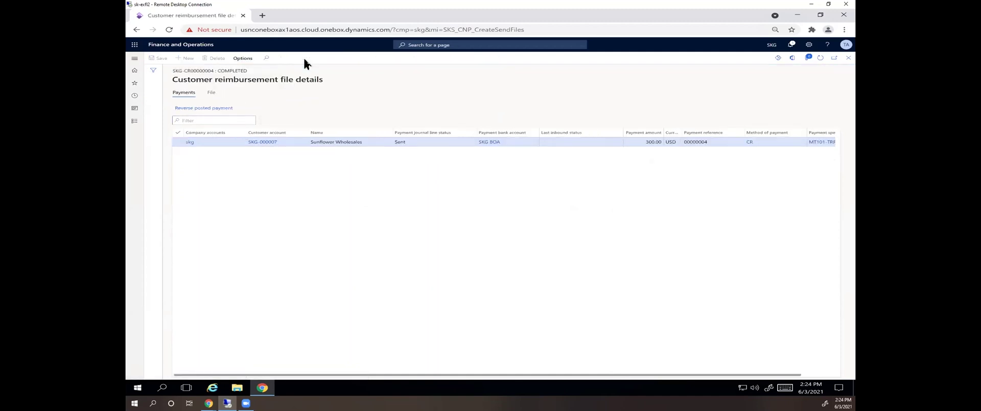